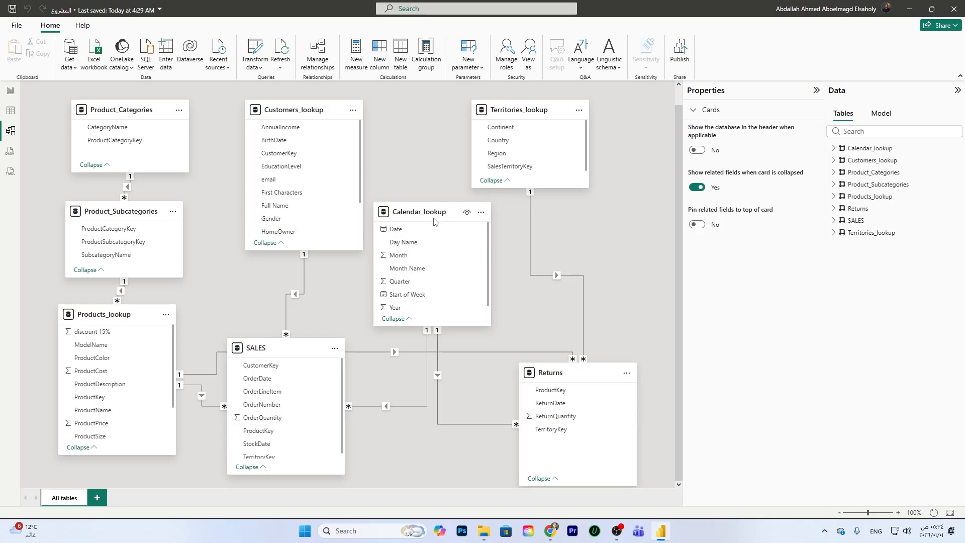
Step: Rearrange the Calendar_lookup and SALES cards in the model diagram so their relationship lines are easy to follow
drag(447, 216, 555, 222)
scroll(148, 420, up, 1)
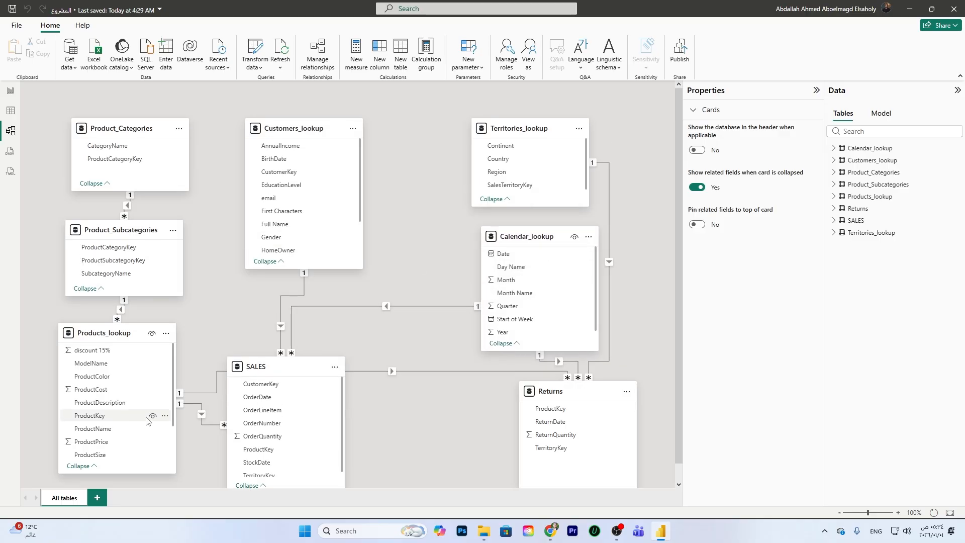
drag(261, 366, 306, 321)
scroll(329, 360, down, 1)
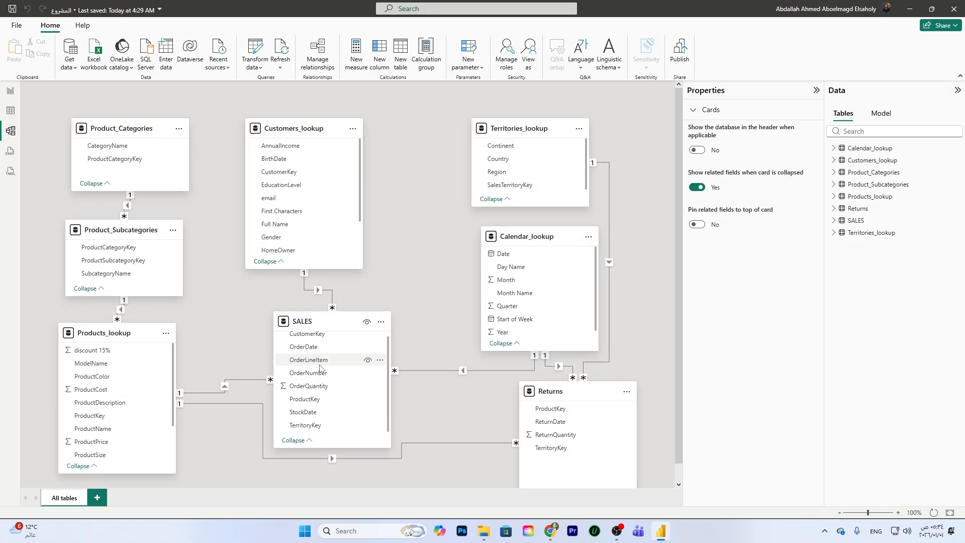
click(609, 207)
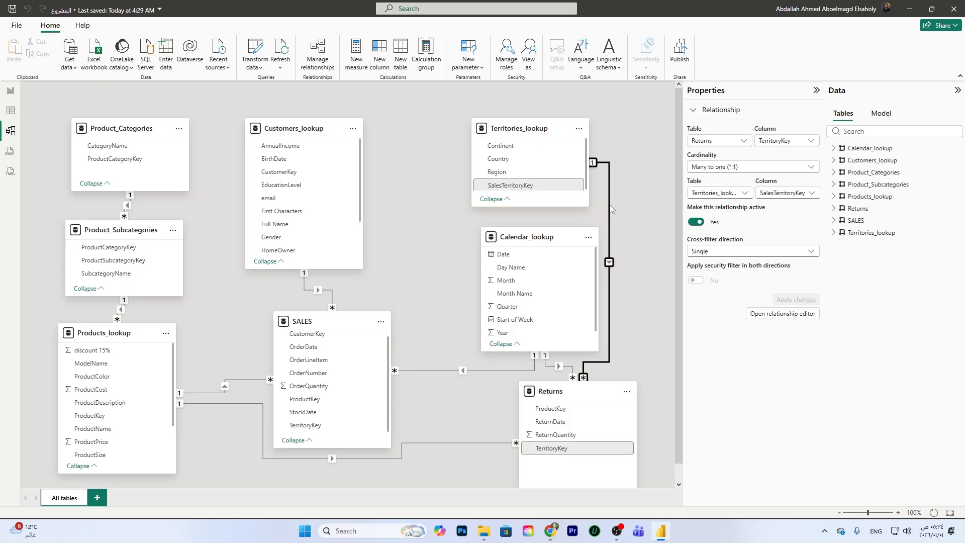
click(420, 200)
scroll(455, 250, down, 1)
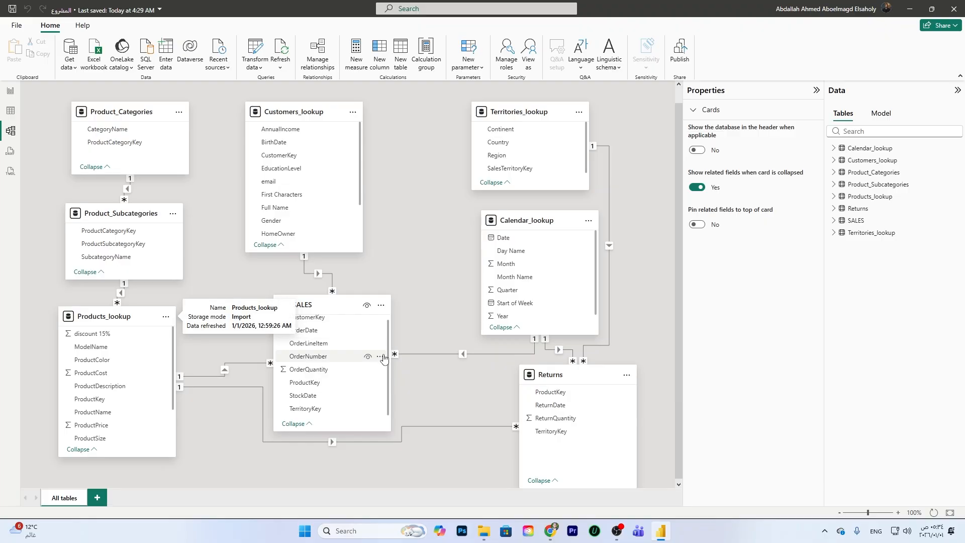
drag(503, 221, 432, 206)
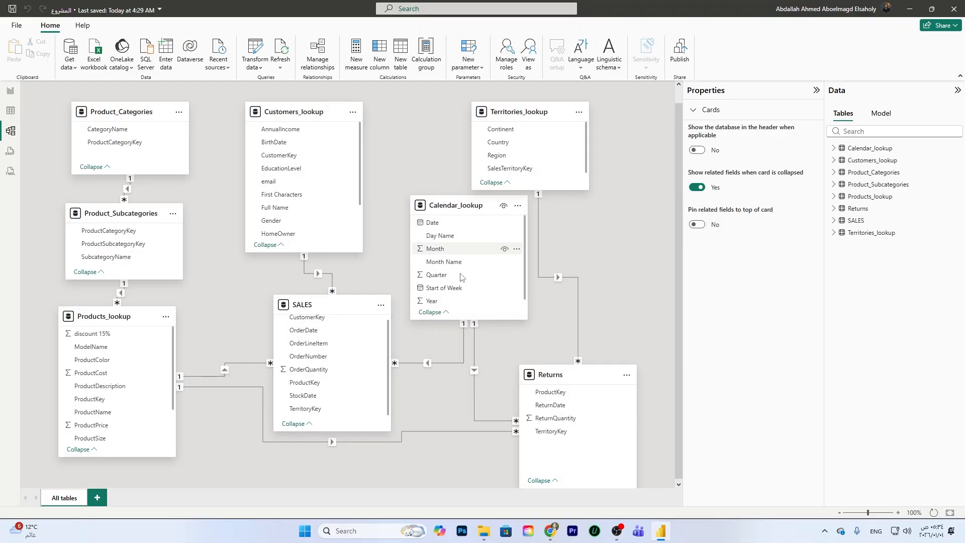
Step: Create an inactive one-to-many relationship from Calendar_lookup Date to SALES StockDate with single cross-filter direction
click(442, 363)
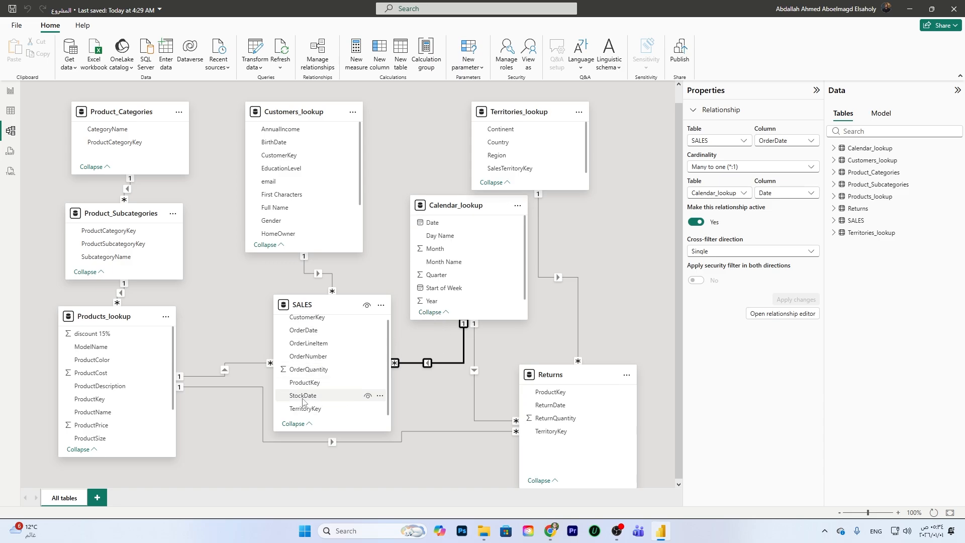
drag(432, 222, 332, 400)
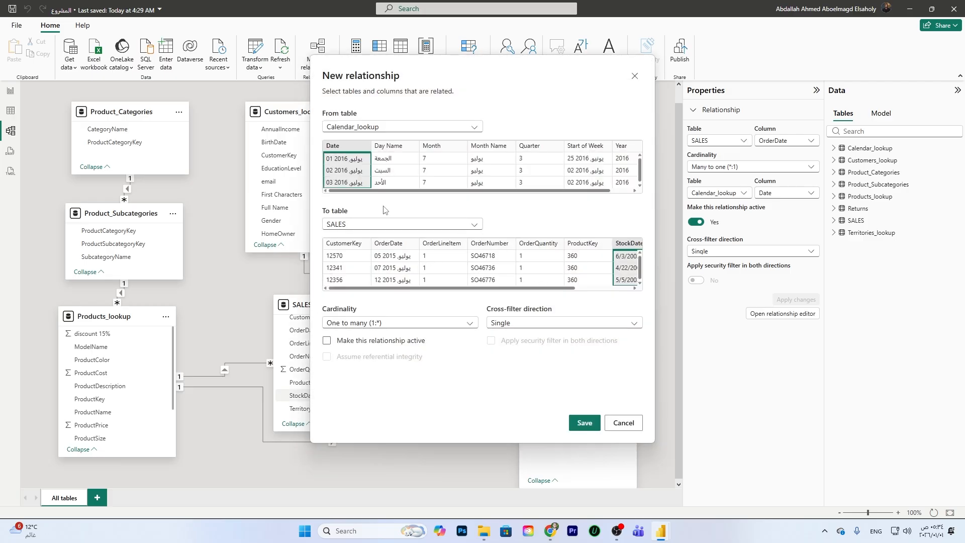
click(584, 424)
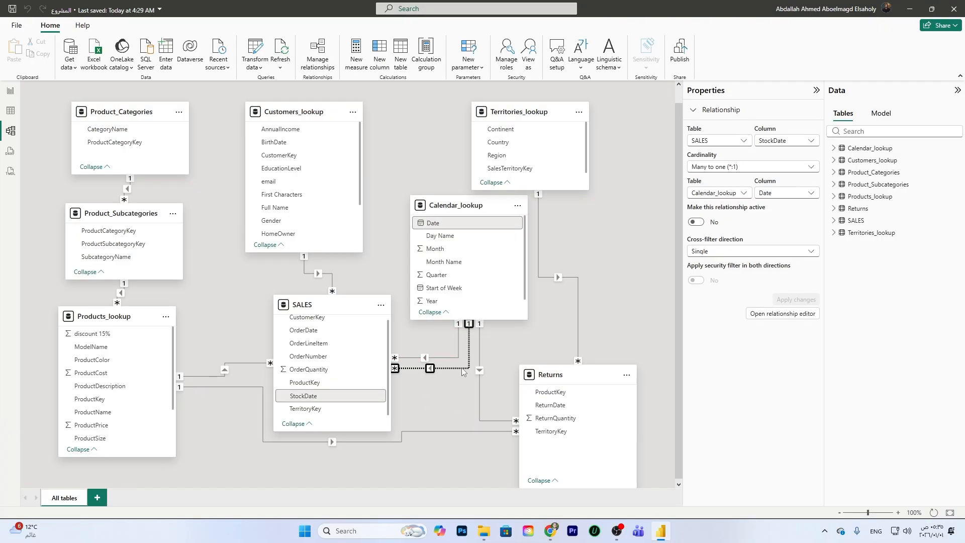
Step: Try to make the relationship between SALES StockDate and Calendar_lookup Date active
right_click(462, 370)
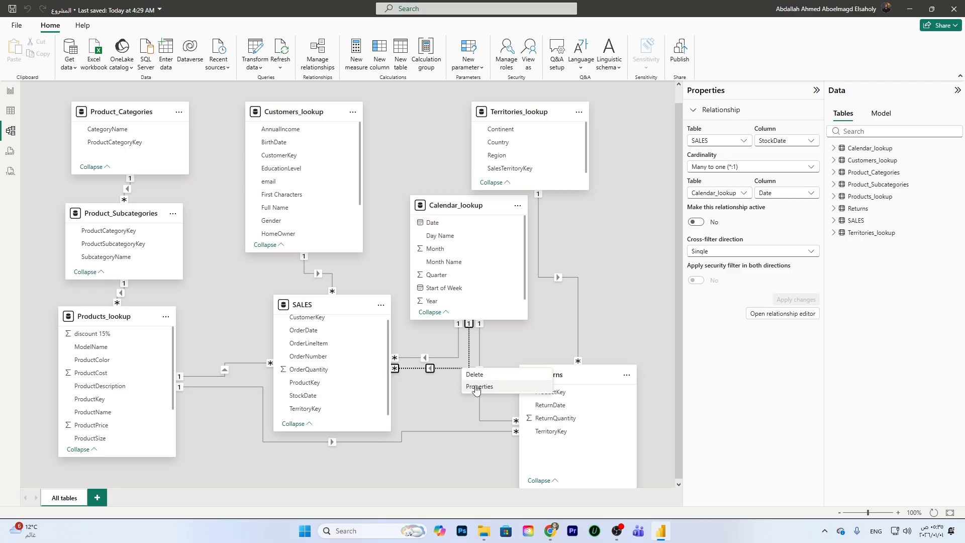
click(476, 387)
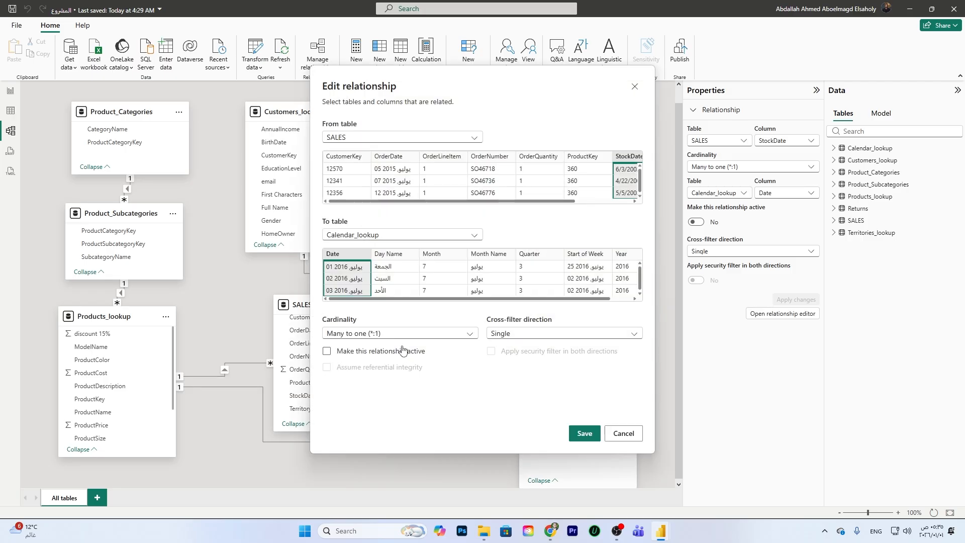
click(327, 351)
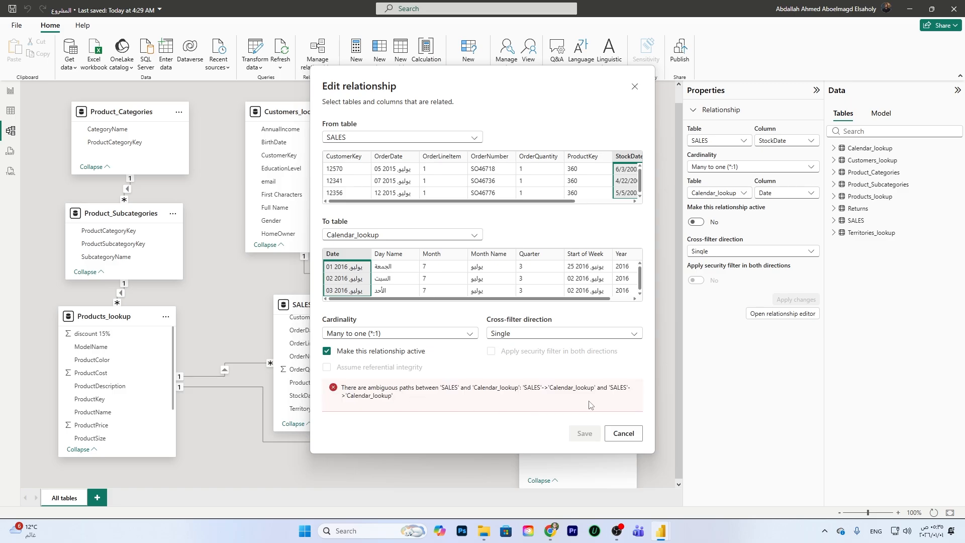
click(623, 433)
Step: Make the relationship between SALES OrderDate and Calendar_lookup Date inactive
click(457, 358)
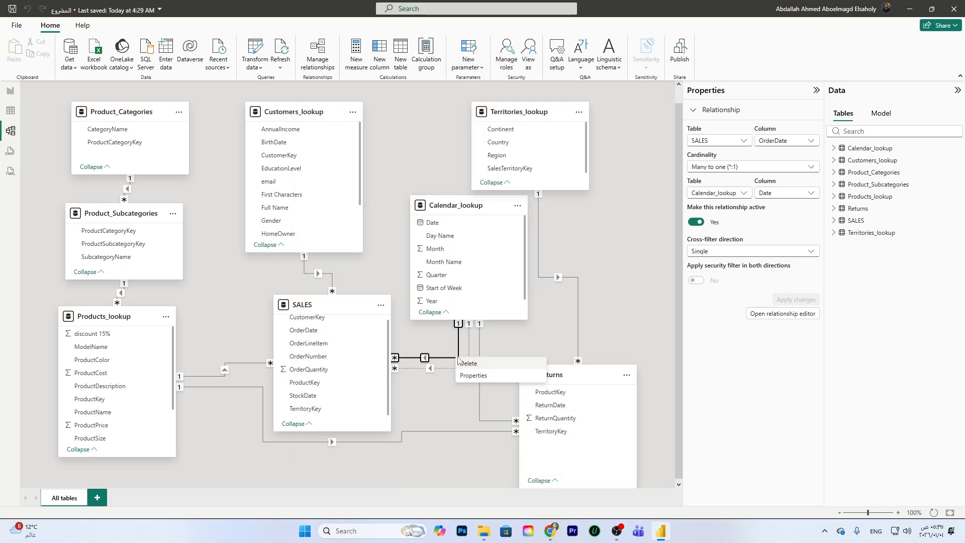
right_click(457, 358)
click(470, 375)
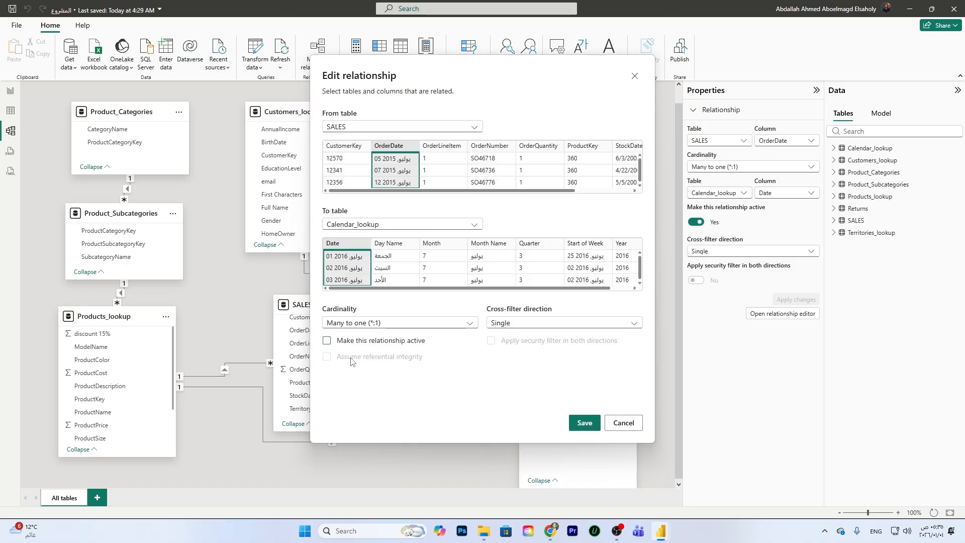
click(585, 423)
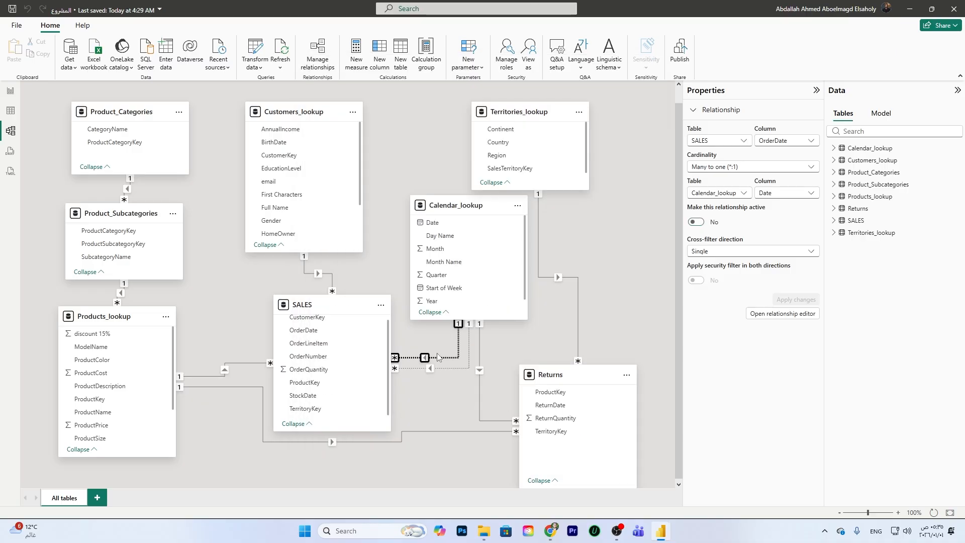
Step: Activate the relationship between SALES StockDate and Calendar_lookup Date
click(462, 369)
right_click(462, 369)
click(477, 385)
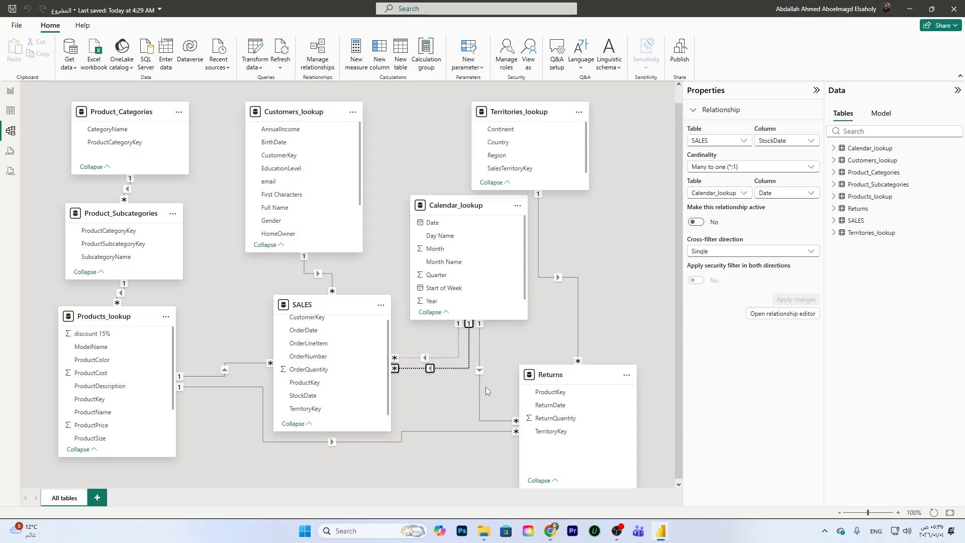
click(584, 423)
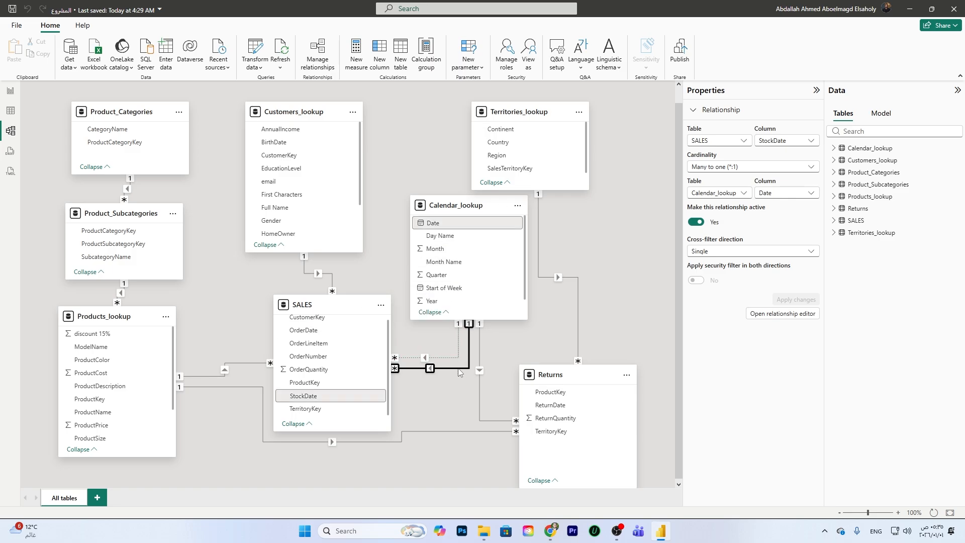
Step: Deactivate the relationship between SALES StockDate and Calendar_lookup Date
right_click(458, 372)
click(490, 388)
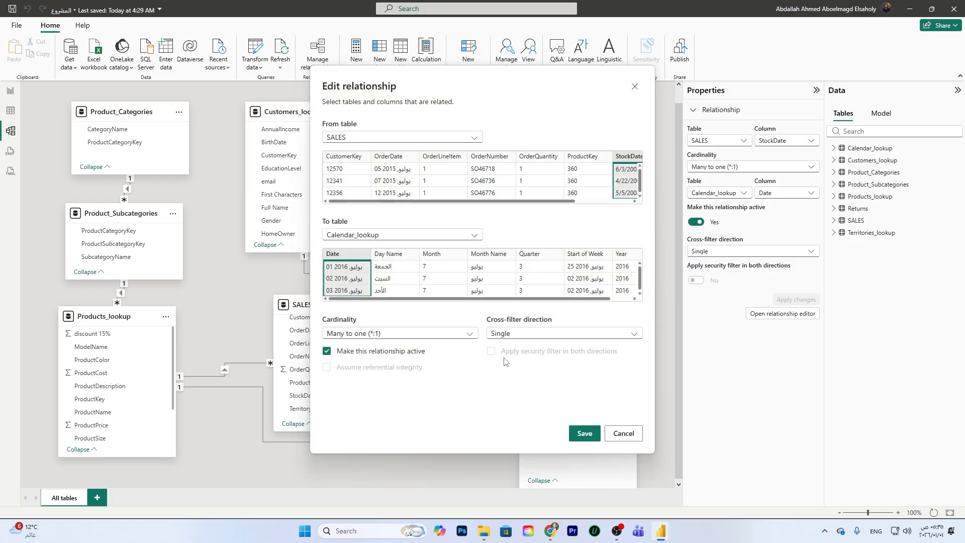
click(343, 351)
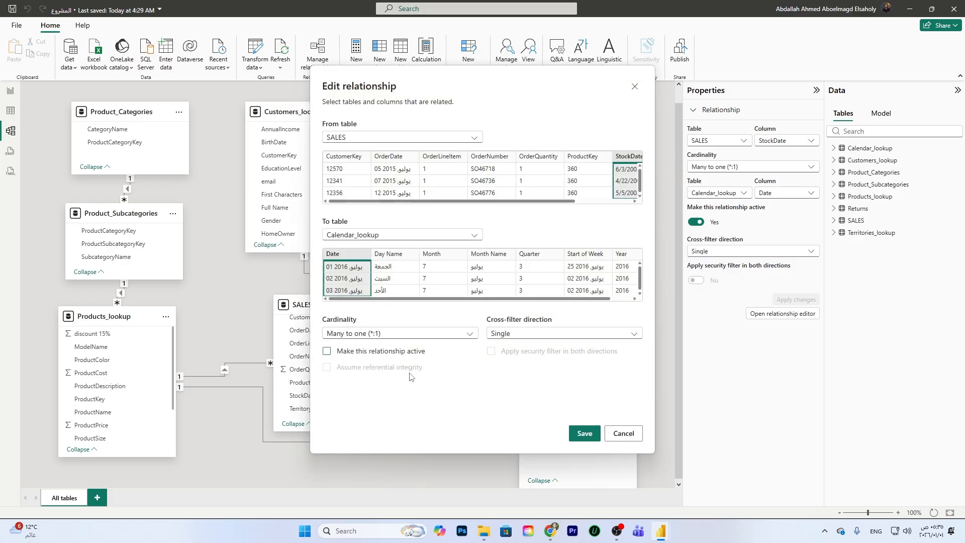
click(584, 433)
Step: Make the relationship between SALES OrderDate and Calendar_lookup Date active again
right_click(449, 357)
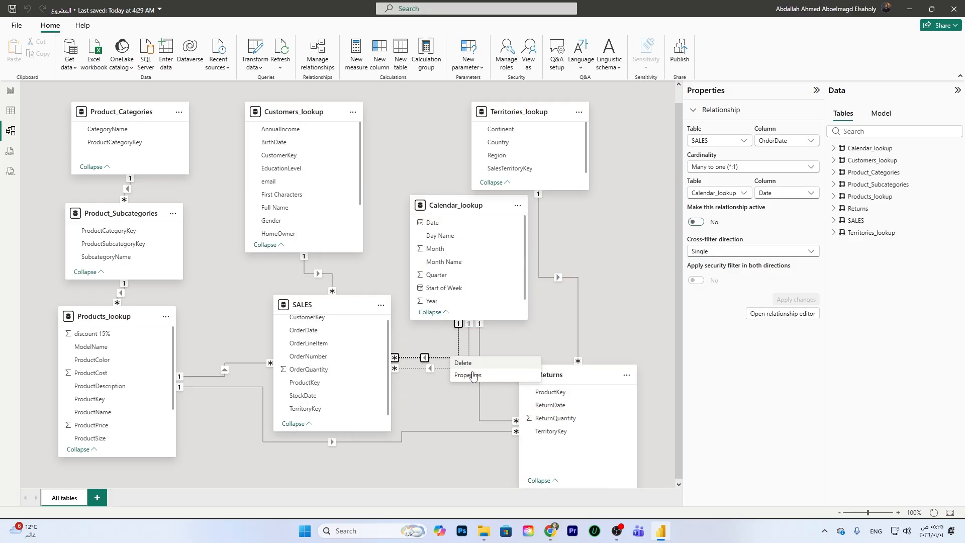
click(471, 374)
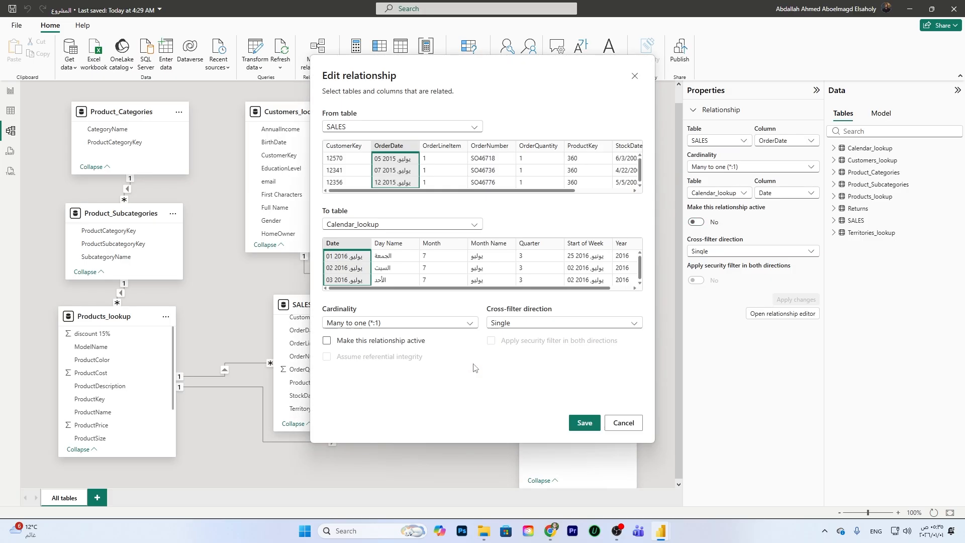
click(583, 422)
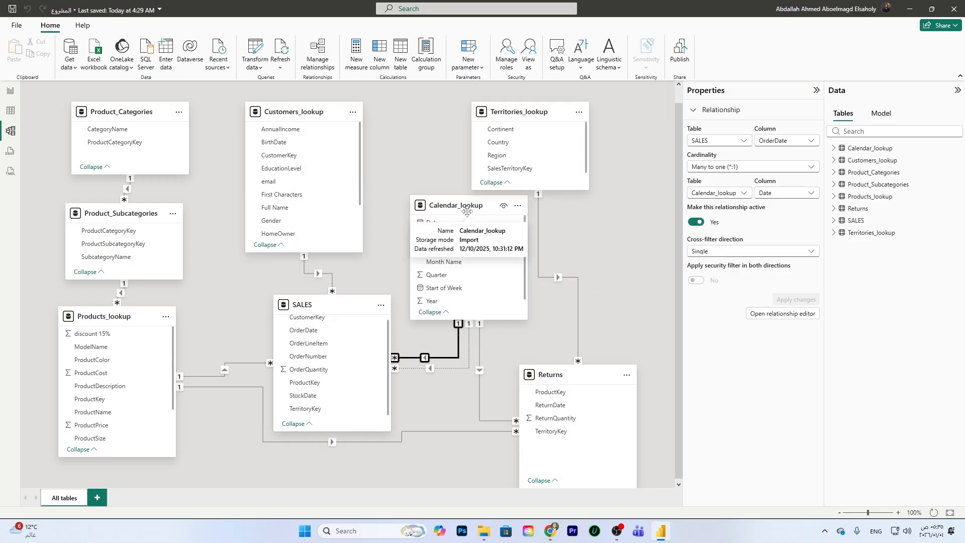
Step: Move the Territories_lookup card to the far right of the diagram and place Calendar_lookup beside it, above the Returns table
drag(467, 211, 416, 146)
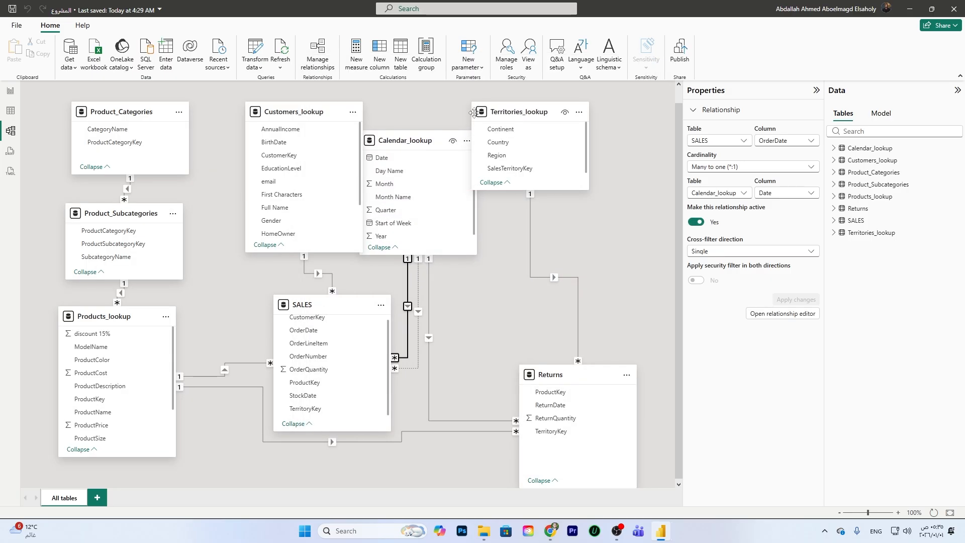
drag(545, 113, 658, 113)
drag(382, 140, 432, 120)
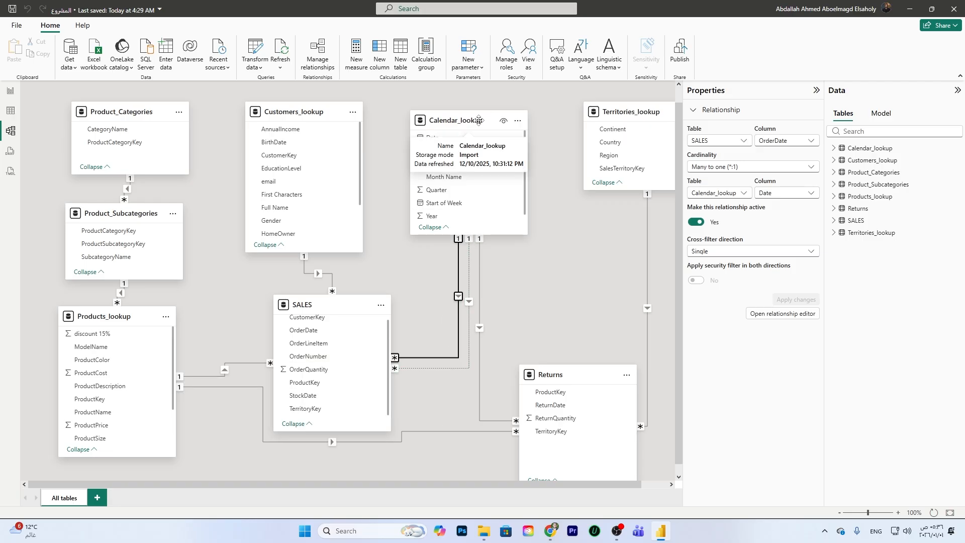
drag(477, 118, 483, 184)
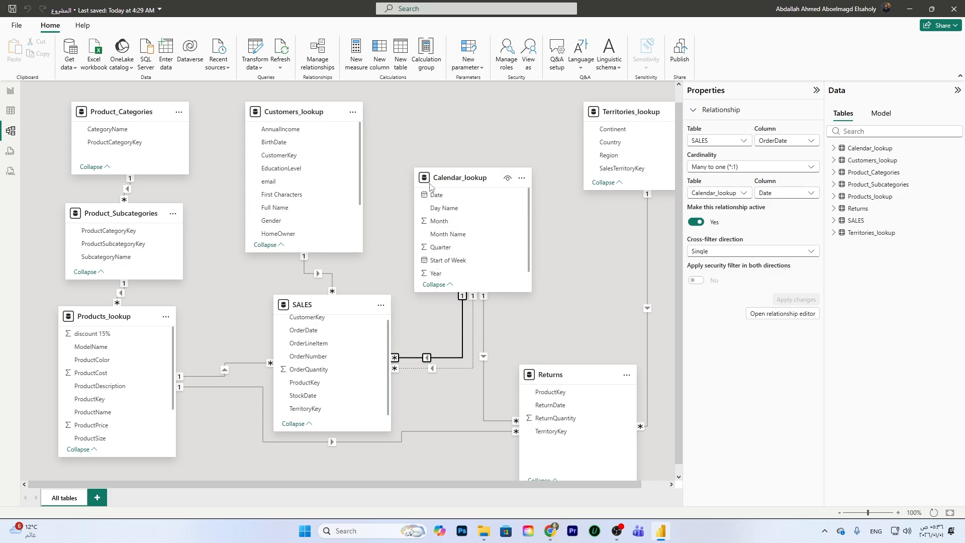
drag(432, 184, 490, 189)
Step: Line up the Products_lookup and Customers_lookup cards above SALES, move SALES to the lower left, and select the Products_lookup–SALES relationship
drag(276, 110, 373, 110)
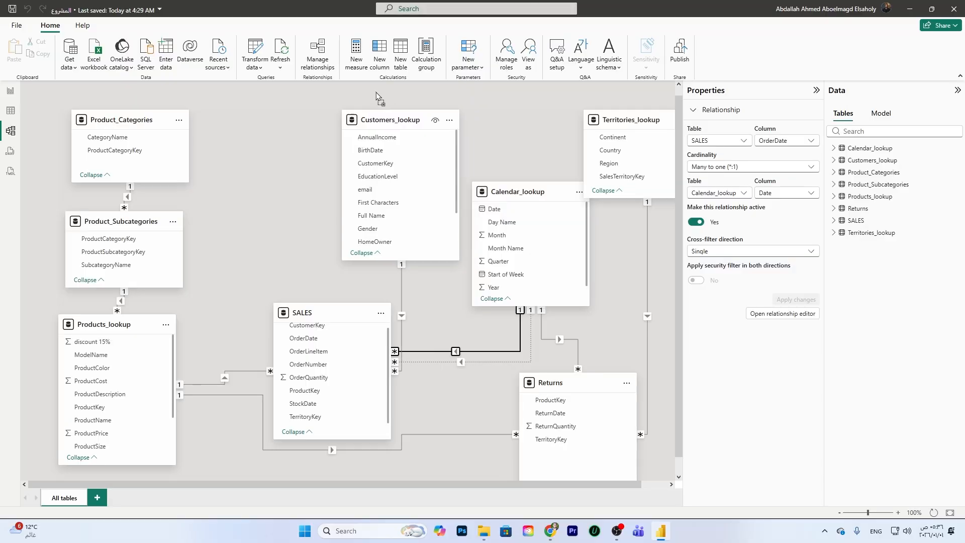
drag(121, 325, 269, 121)
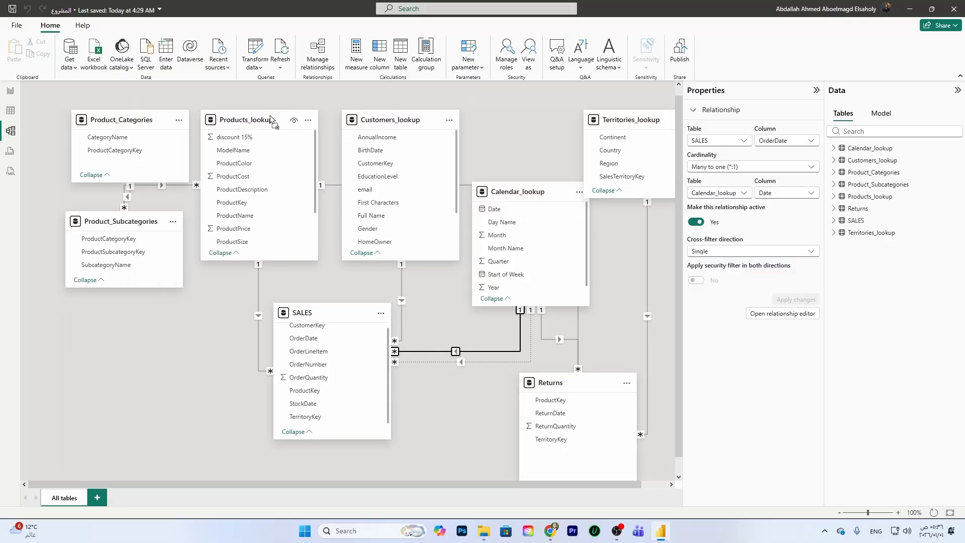
drag(339, 320, 164, 363)
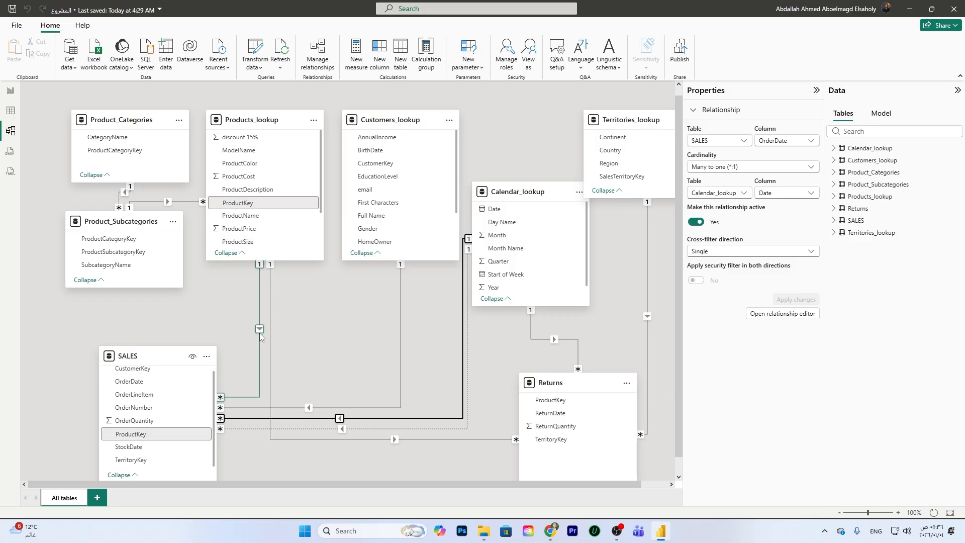
click(260, 342)
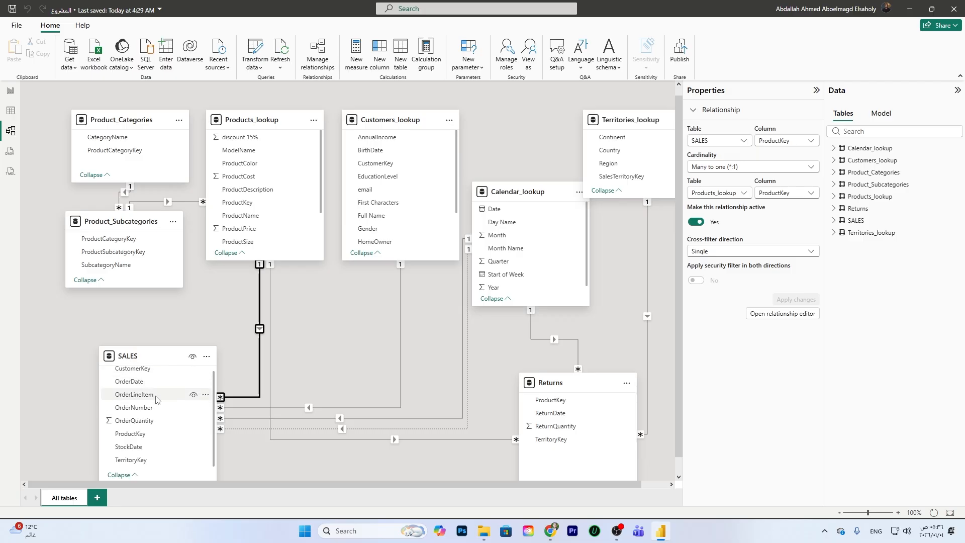
Step: Set the report matrix rows to ProductKey with ProductName nested beneath it, and expand product keys 214 and 215
click(10, 93)
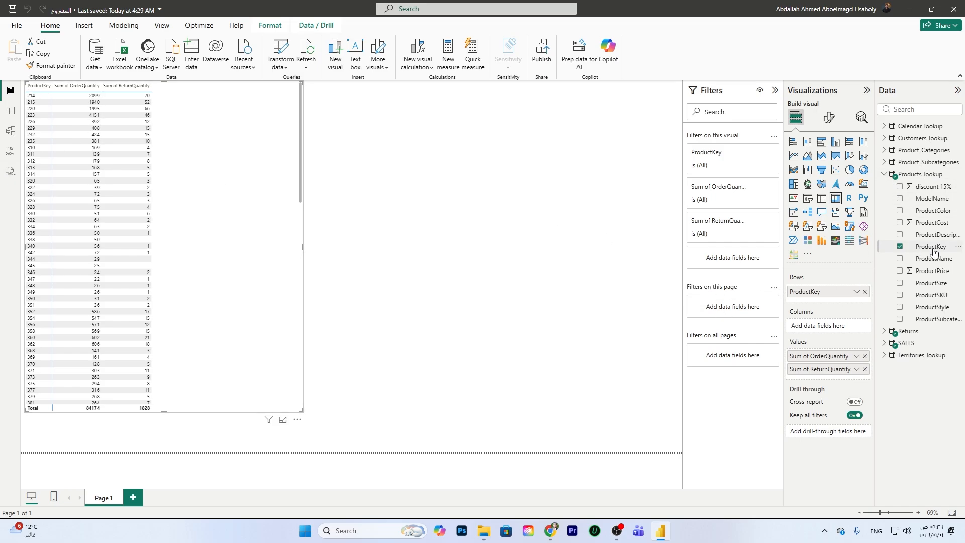
click(864, 291)
click(899, 259)
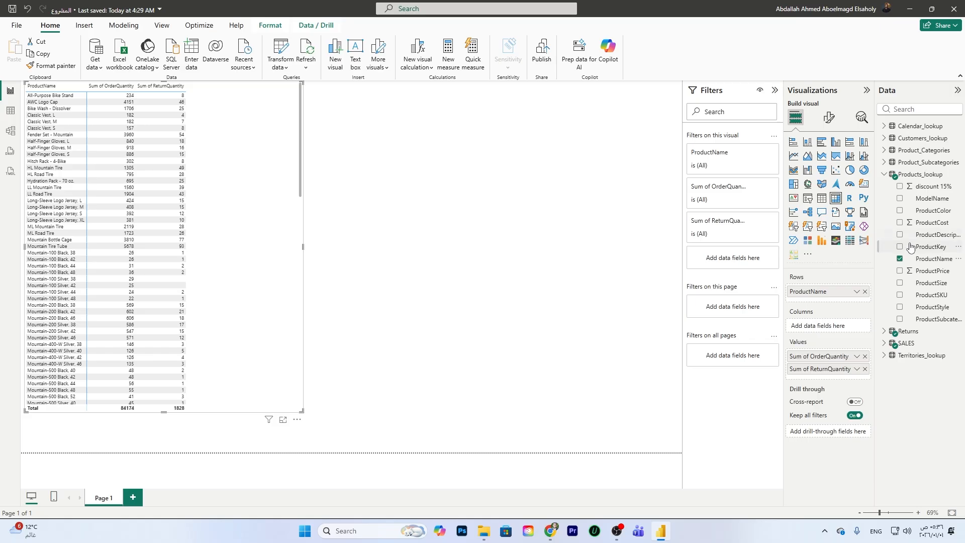
drag(917, 250, 829, 291)
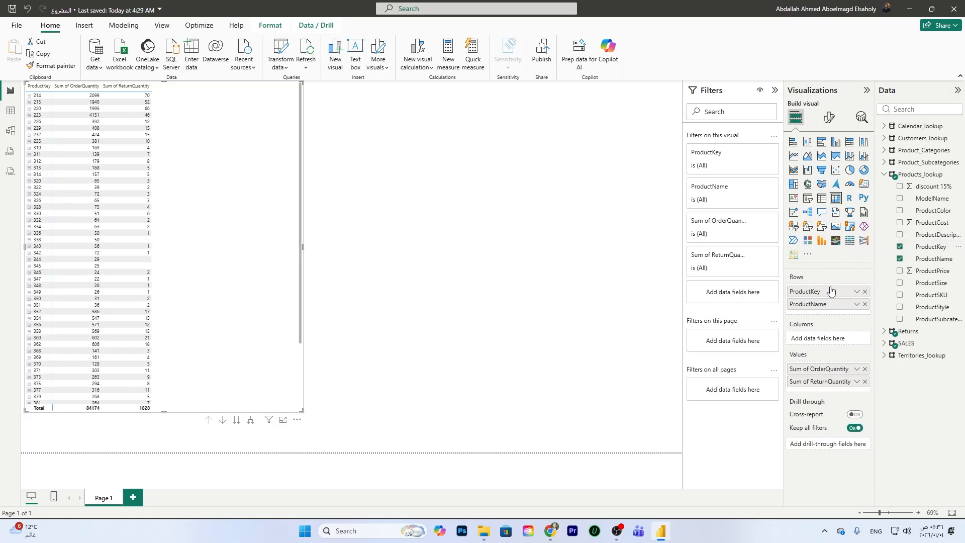
click(29, 95)
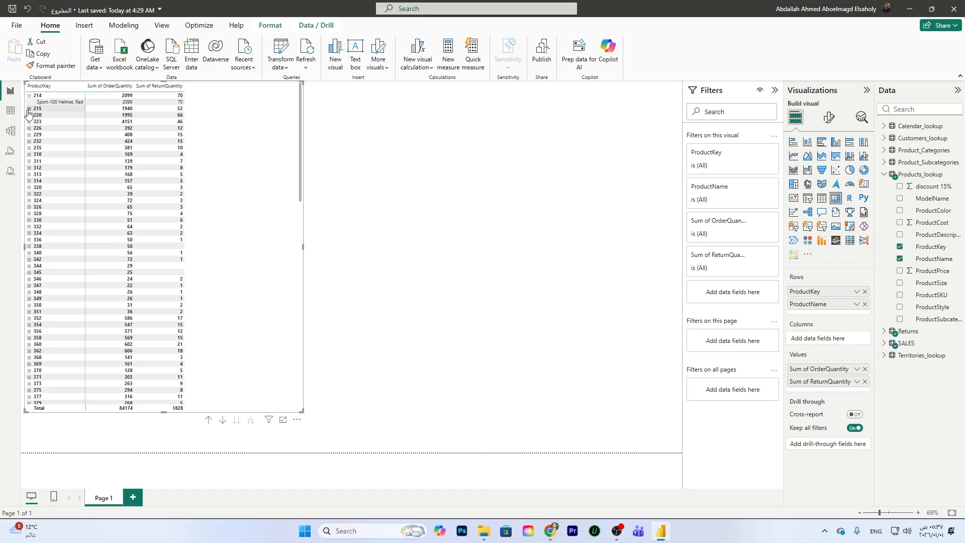
click(29, 108)
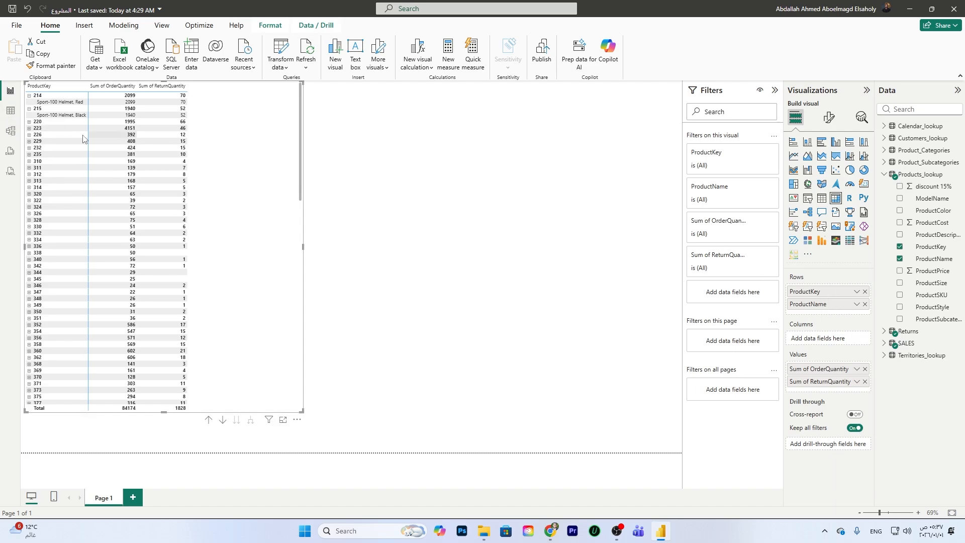
Step: Return to the model diagram and examine the ProductKey relationship between Products_lookup and SALES
click(11, 131)
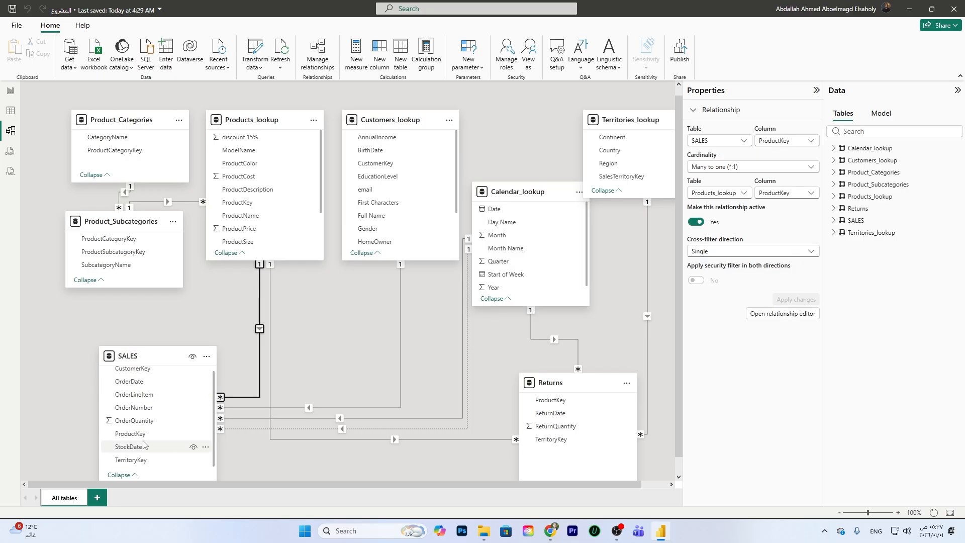
scroll(143, 443, down, 1)
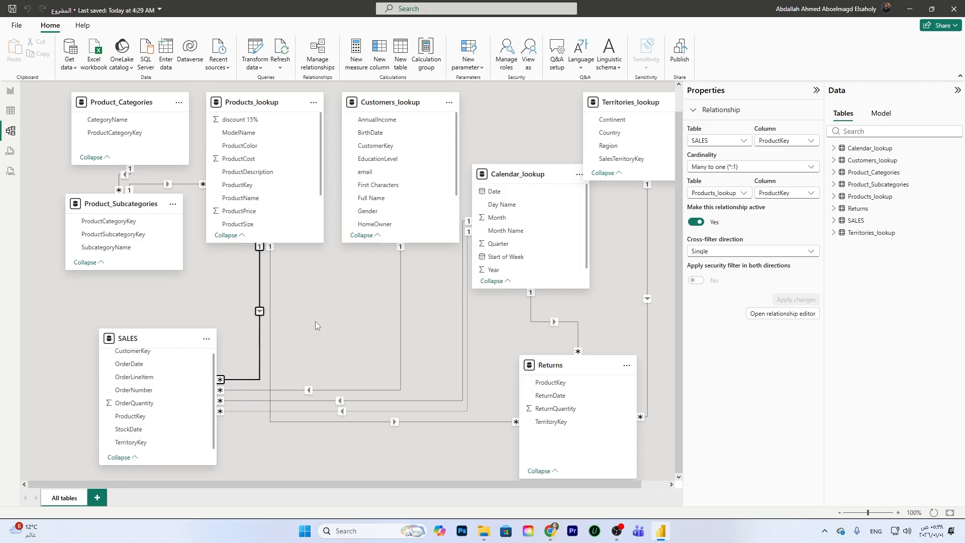
Step: Examine the Customers_lookup–SALES relationship on CustomerKey, the Calendar_lookup–SALES relationship on OrderDate, and the Products_lookup–Returns relationship on ProductKey
click(401, 310)
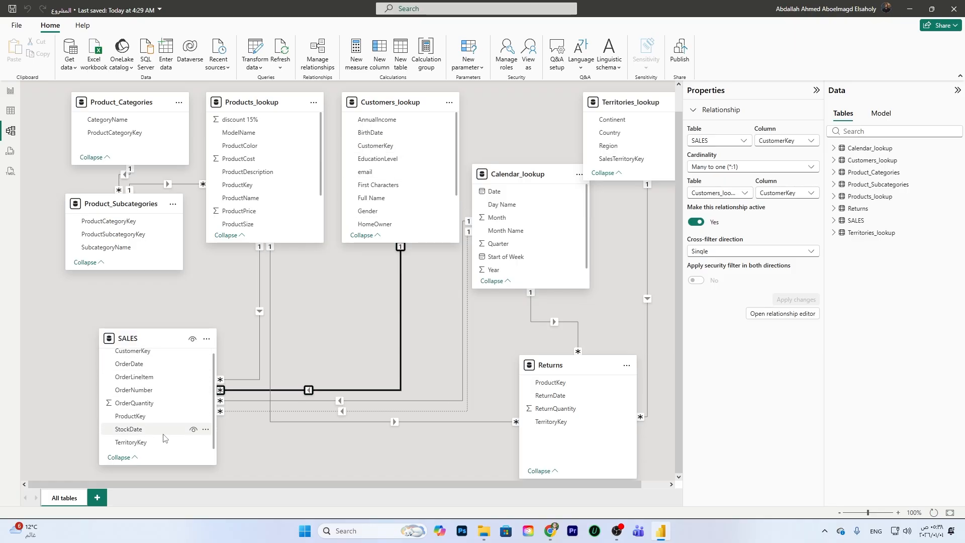
click(285, 400)
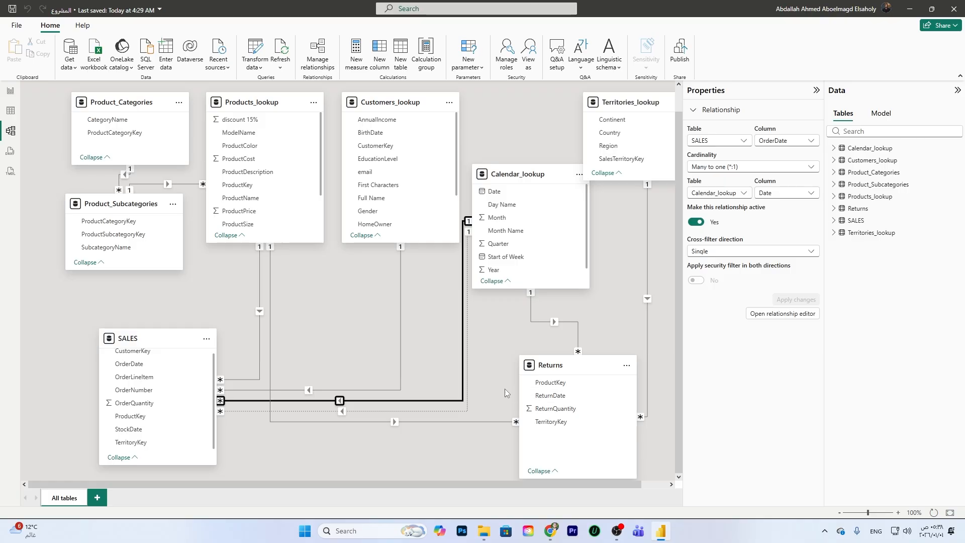
click(481, 421)
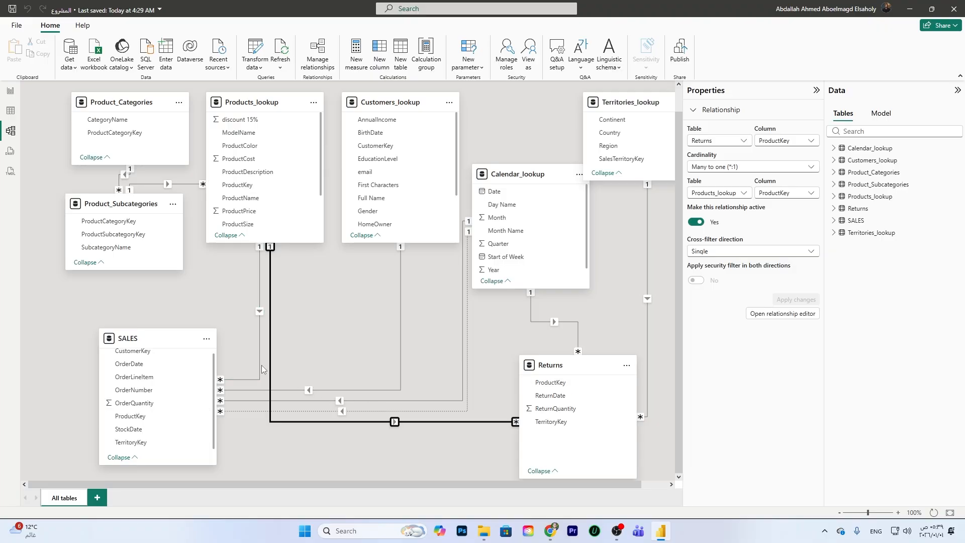
Step: Line up the SALES and Product_Subcategories cards, move Returns below Customers_lookup, lower Calendar_lookup toward the Territories_lookup side, and return to the report page
drag(151, 338, 111, 331)
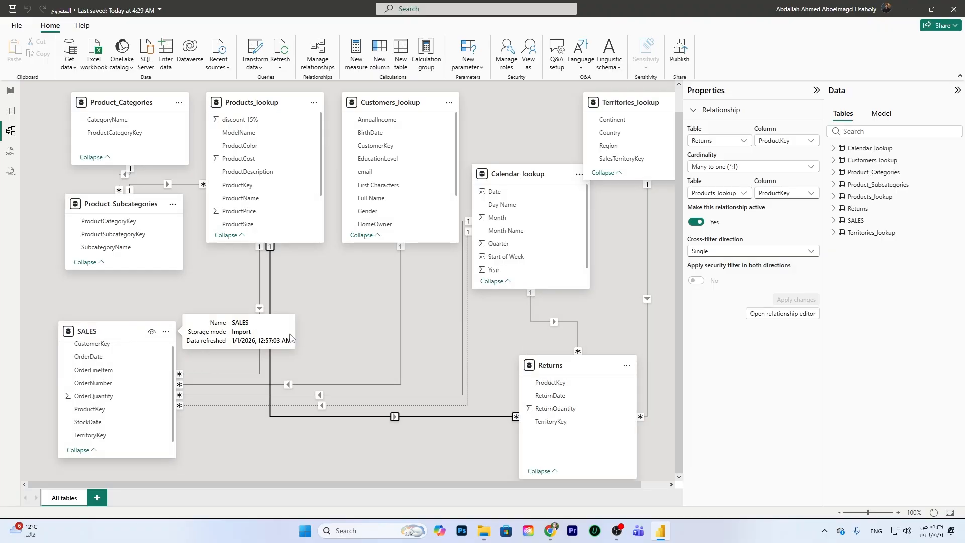
click(327, 343)
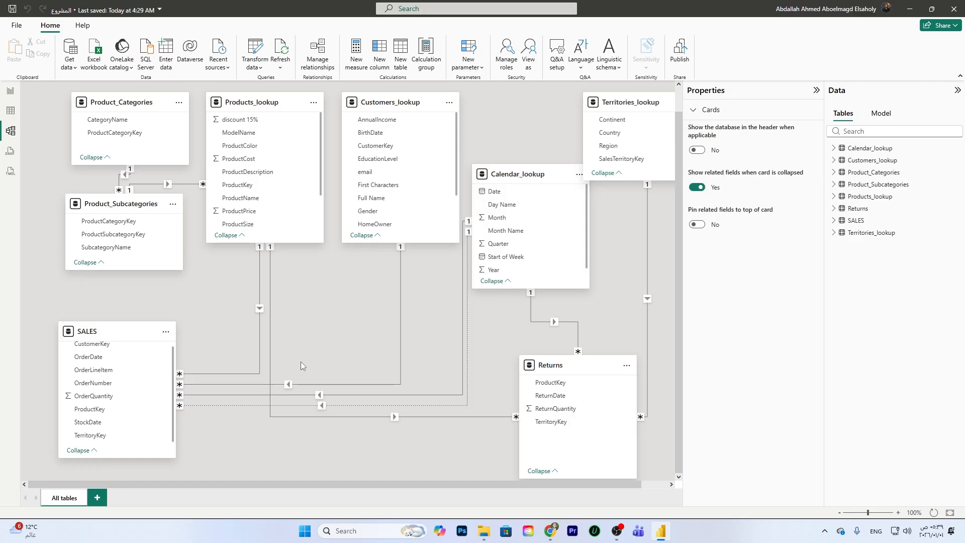
drag(101, 206, 94, 226)
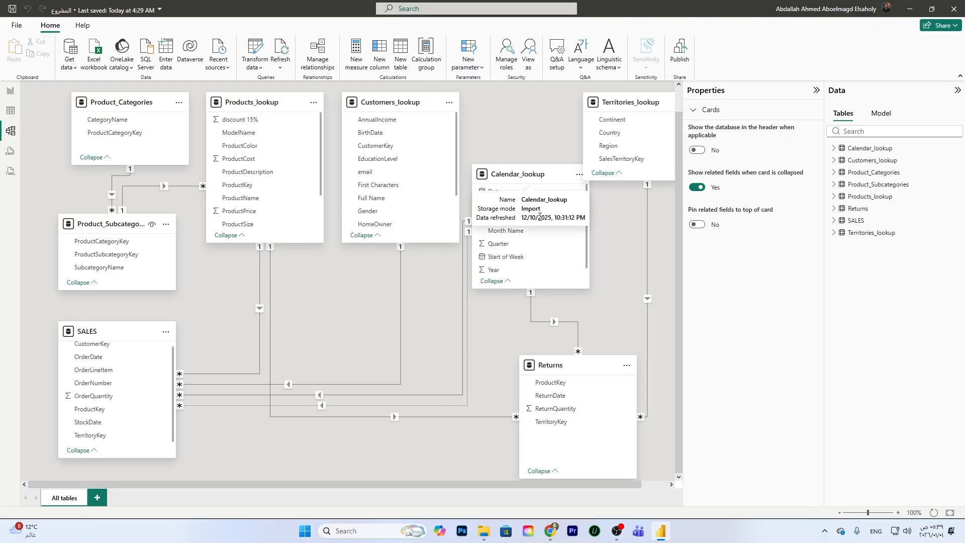
drag(578, 366, 414, 366)
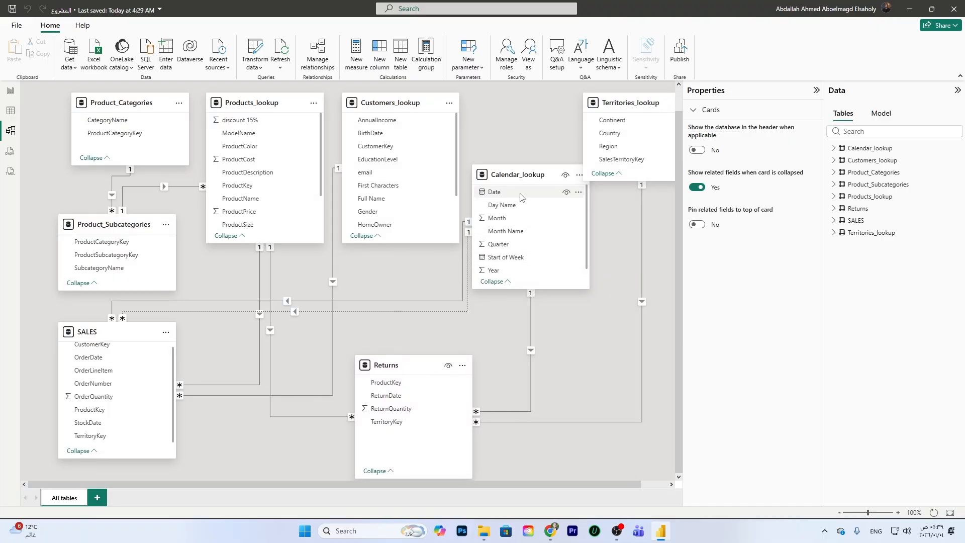
drag(520, 174, 553, 222)
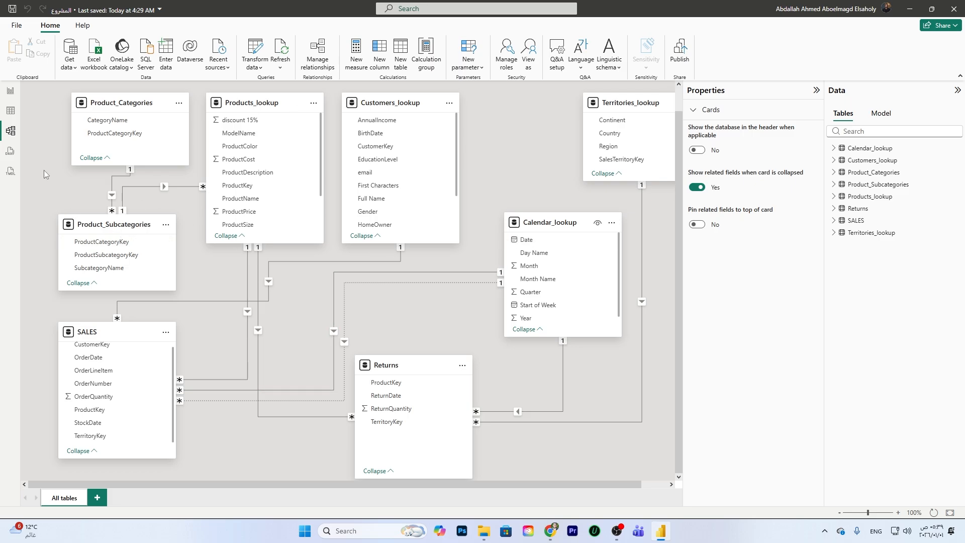
click(10, 91)
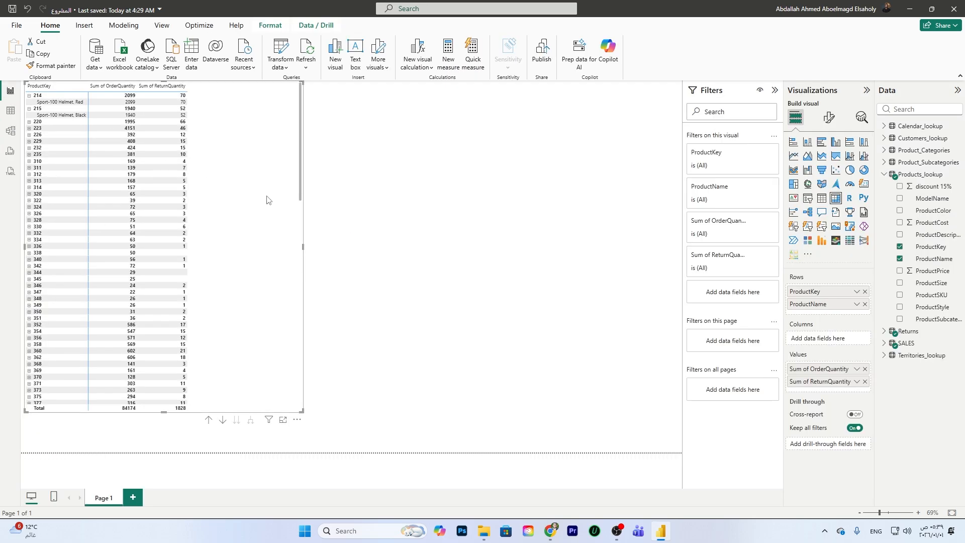